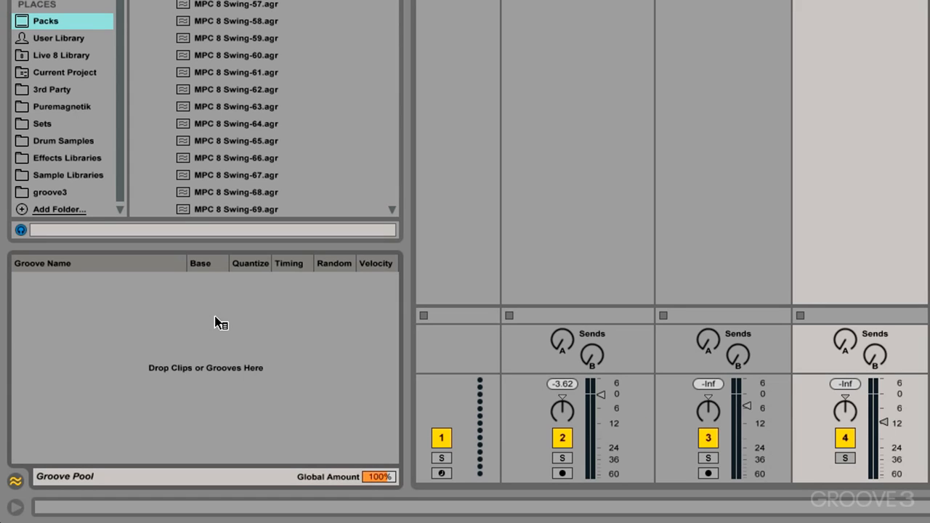
Browse the groove library and expand the MPC folder in Swing and Groove to view its groove files.
{"action": "right_click", "coordinate": [218, 323]}
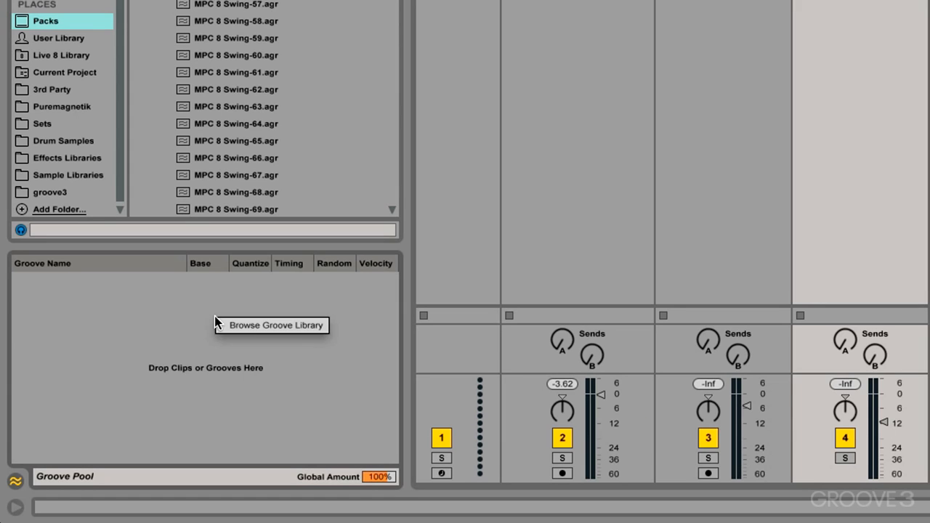
{"action": "left_click", "coordinate": [267, 330]}
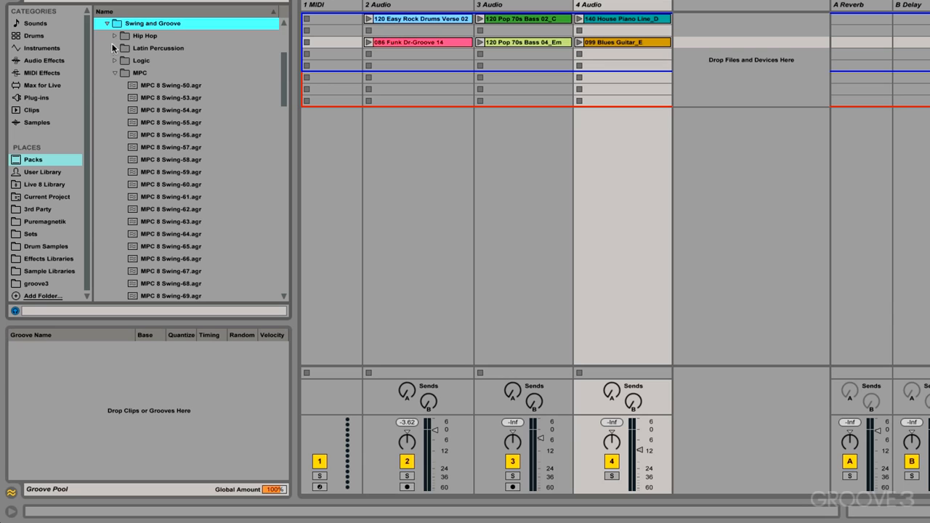
{"action": "left_click", "coordinate": [114, 72]}
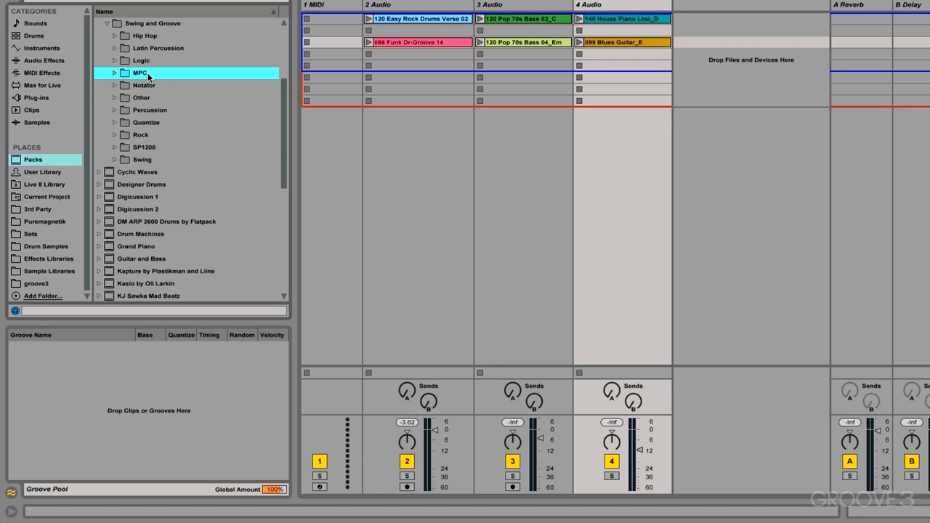
{"action": "left_click", "coordinate": [115, 73]}
{"action": "scroll", "coordinate": [182, 175], "scroll_direction": "down", "scroll_amount": 3}
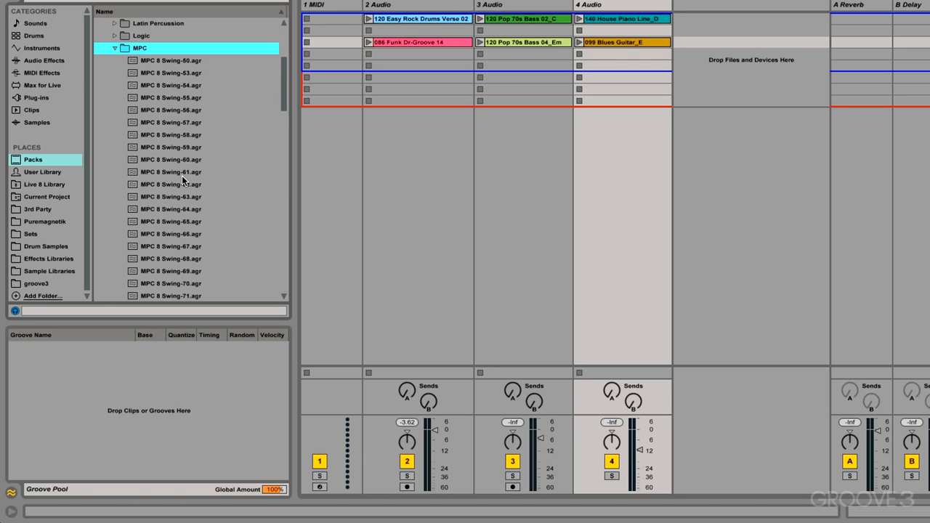
{"action": "scroll", "coordinate": [182, 175], "scroll_direction": "down", "scroll_amount": 2}
{"action": "scroll", "coordinate": [182, 175], "scroll_direction": "up", "scroll_amount": 3}
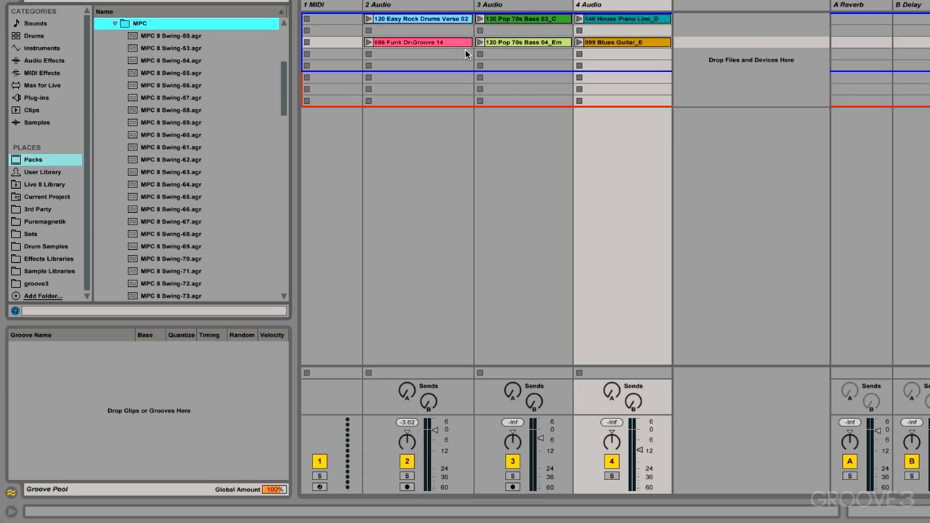
Audition the first-row clips by launching the drums, Pop 70s Bass 02_C and House Piano Line_D one after another, and stop playback.
{"action": "left_click", "coordinate": [367, 19]}
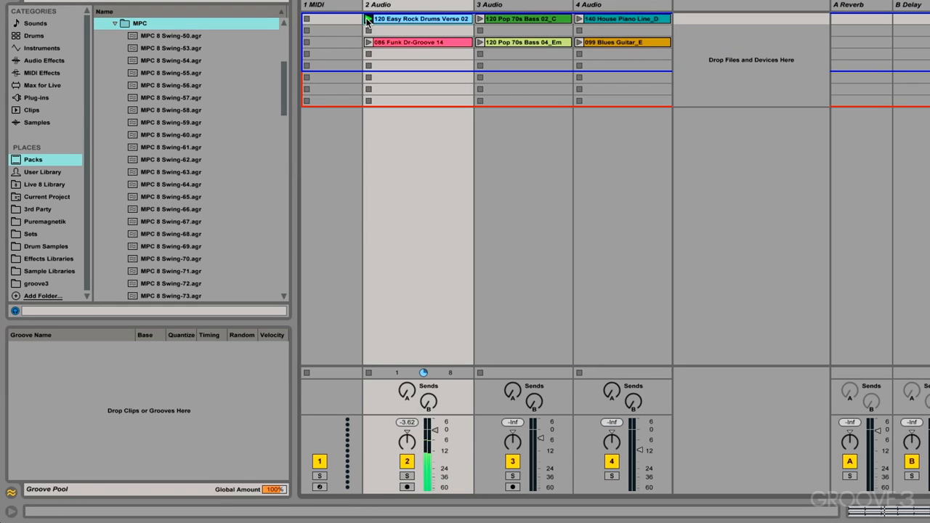
{"action": "left_click", "coordinate": [480, 20]}
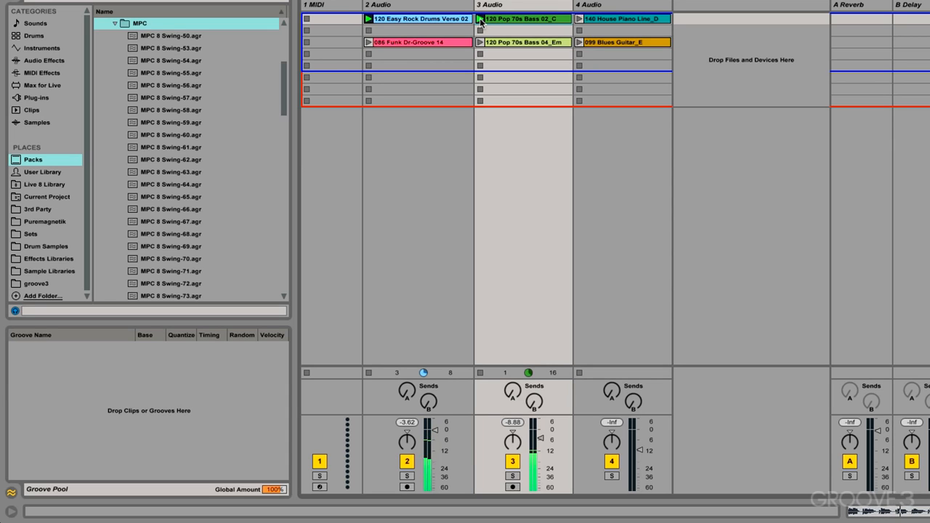
{"action": "left_click", "coordinate": [579, 20]}
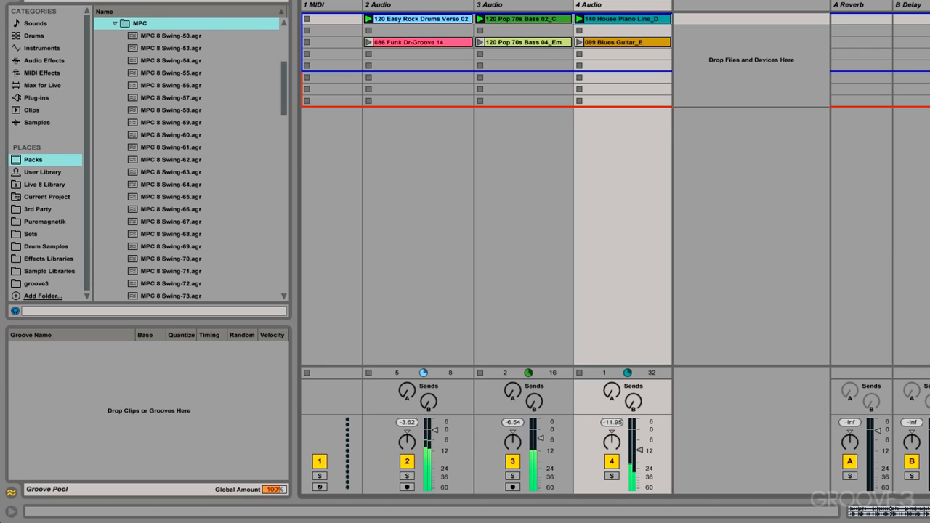
{"action": "key", "text": "space"}
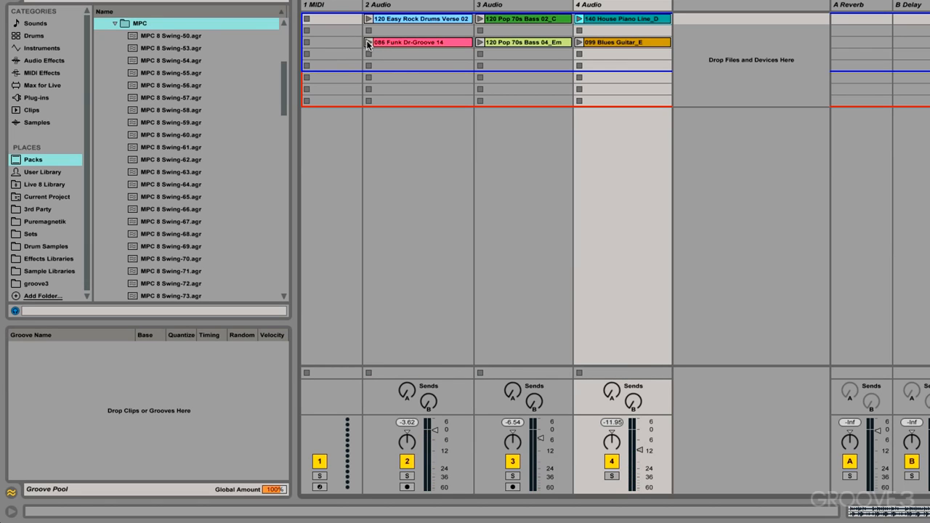
Audition the third-row clips by launching Funk Dr-Groove 14, Pop 70s Bass 04_Em and Blues Guitar_E one after another.
{"action": "left_click", "coordinate": [368, 42]}
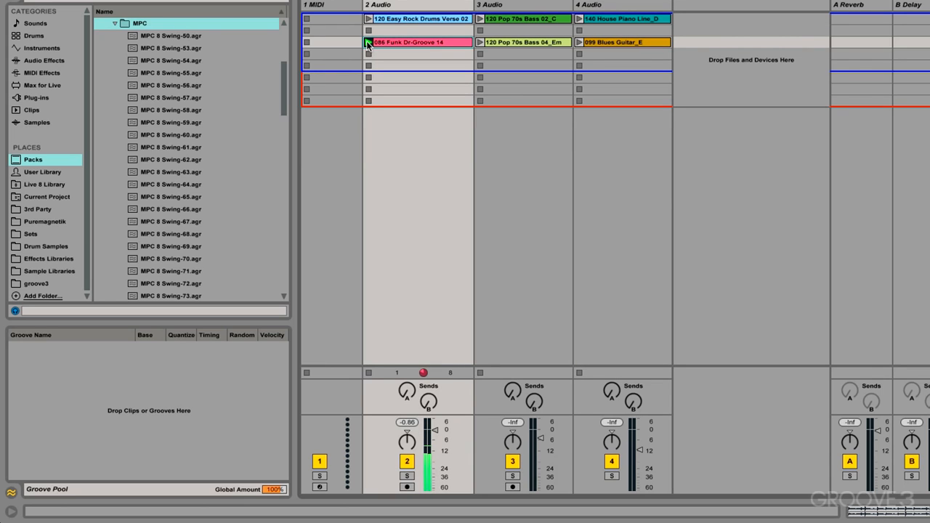
{"action": "left_click", "coordinate": [479, 42]}
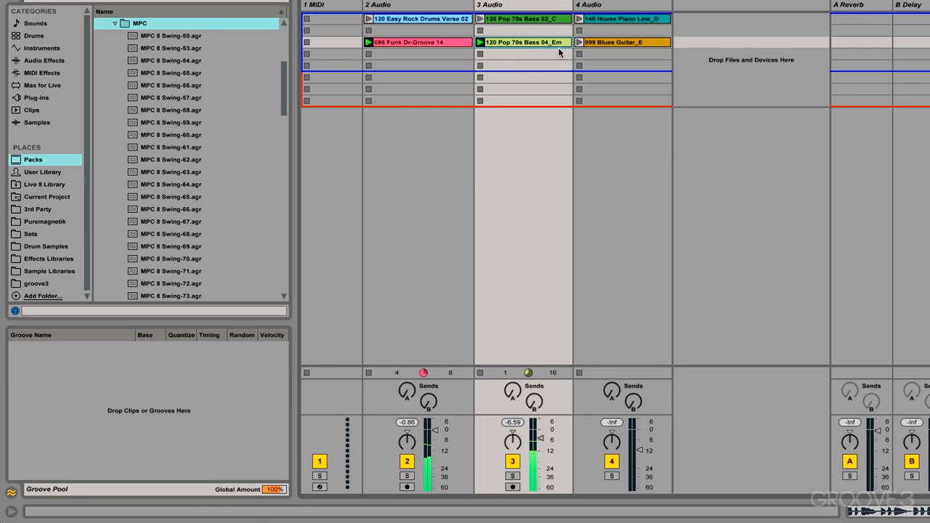
{"action": "left_click", "coordinate": [580, 43]}
{"action": "left_click", "coordinate": [579, 43]}
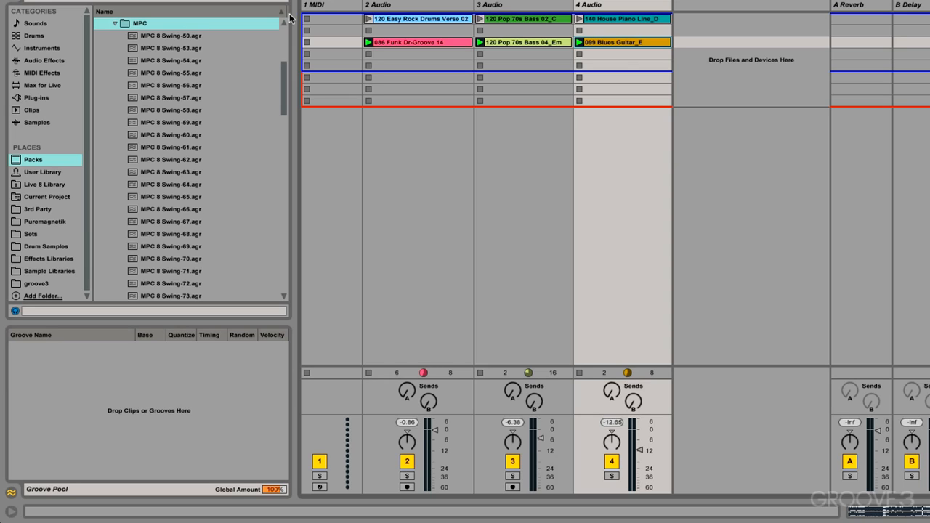
Apply the MPC 8 Swing-58 groove to the three audio clips in the first row and launch that scene.
{"action": "left_click_drag", "start_coordinate": [165, 110], "coordinate": [409, 24]}
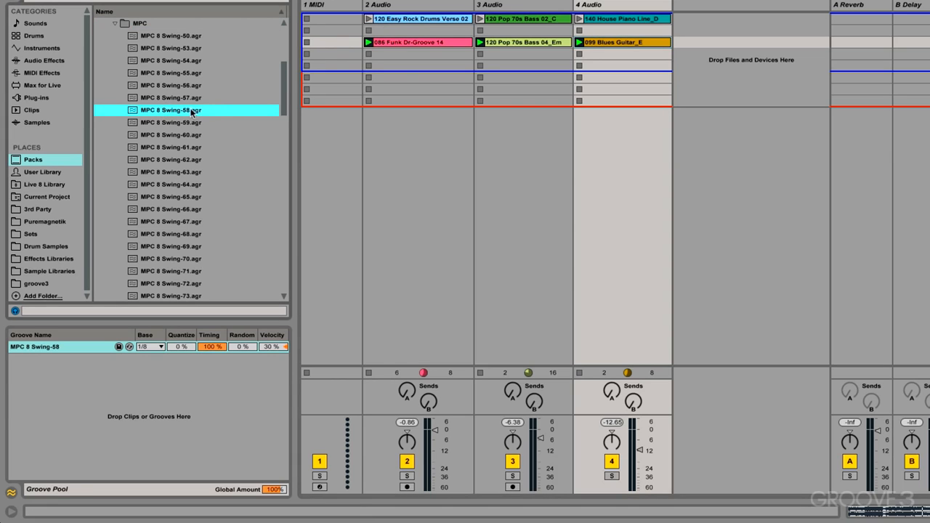
{"action": "left_click_drag", "start_coordinate": [192, 111], "coordinate": [513, 23]}
{"action": "left_click_drag", "start_coordinate": [178, 113], "coordinate": [608, 22]}
{"action": "left_click", "coordinate": [929, 18]}
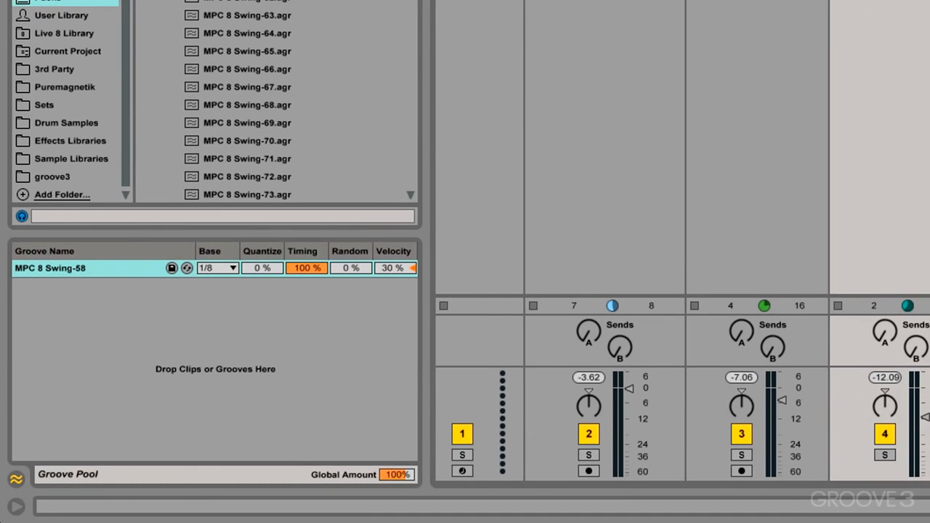
Open the 120 Easy Rock Drums Verse 02 clip's settings and examine its assigned groove options.
{"action": "double_click", "coordinate": [582, 2]}
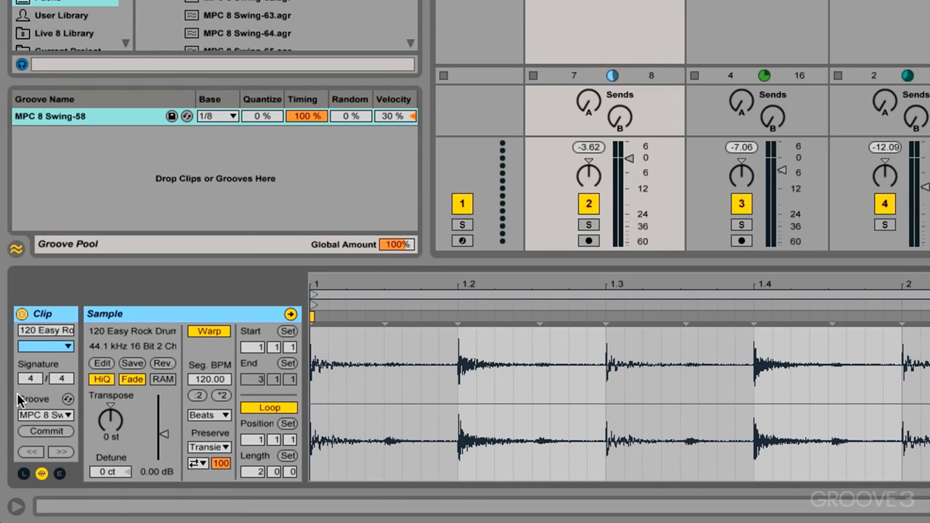
{"action": "left_click", "coordinate": [61, 416]}
{"action": "left_click", "coordinate": [59, 419]}
Try committing the assigned groove to the drum clip, undoing the commit each time.
{"action": "left_click", "coordinate": [43, 430]}
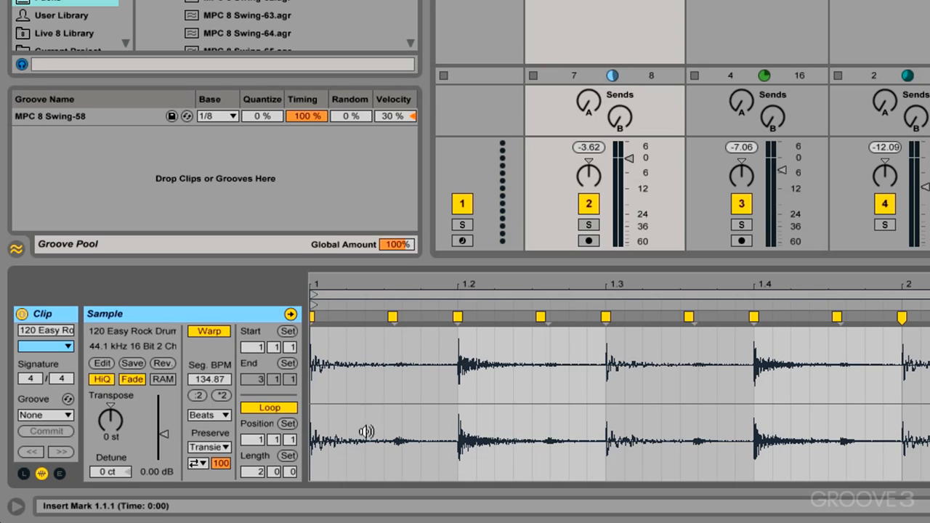
{"action": "key", "text": "super+z"}
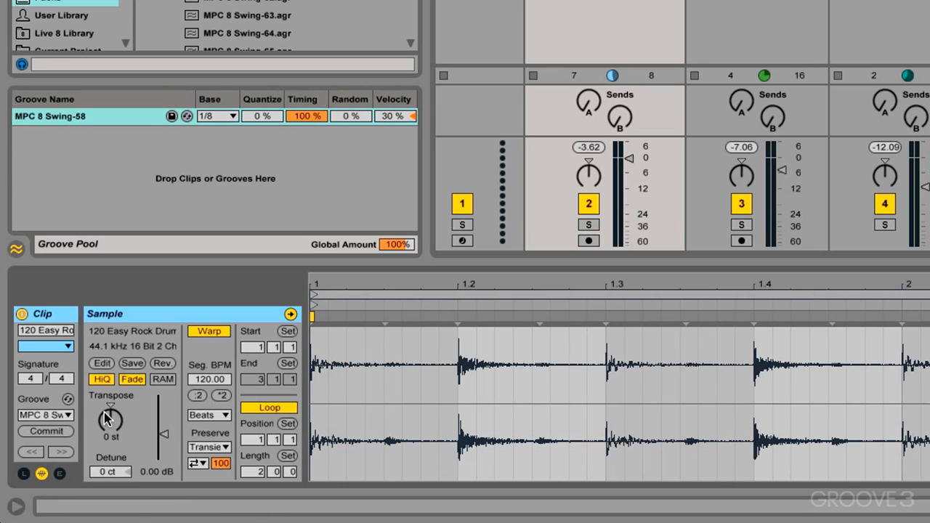
{"action": "left_click", "coordinate": [45, 432]}
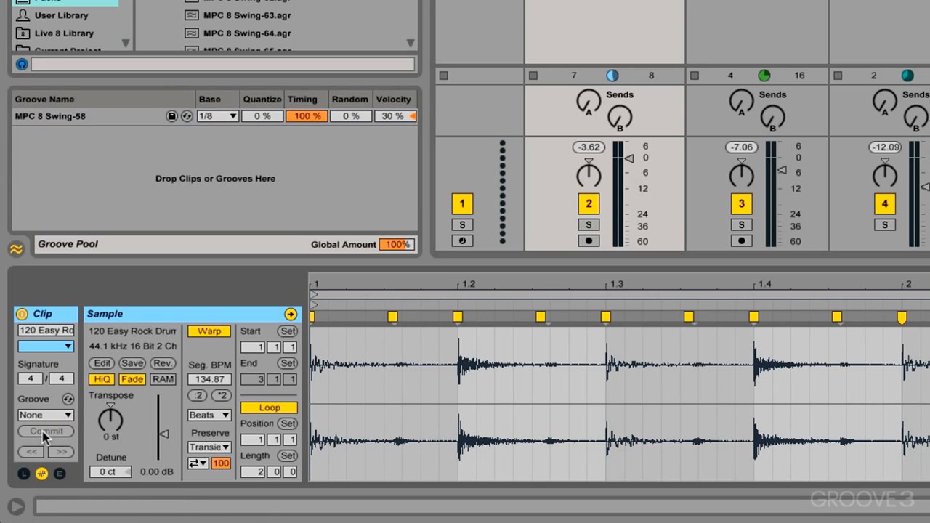
{"action": "key", "text": "super+z"}
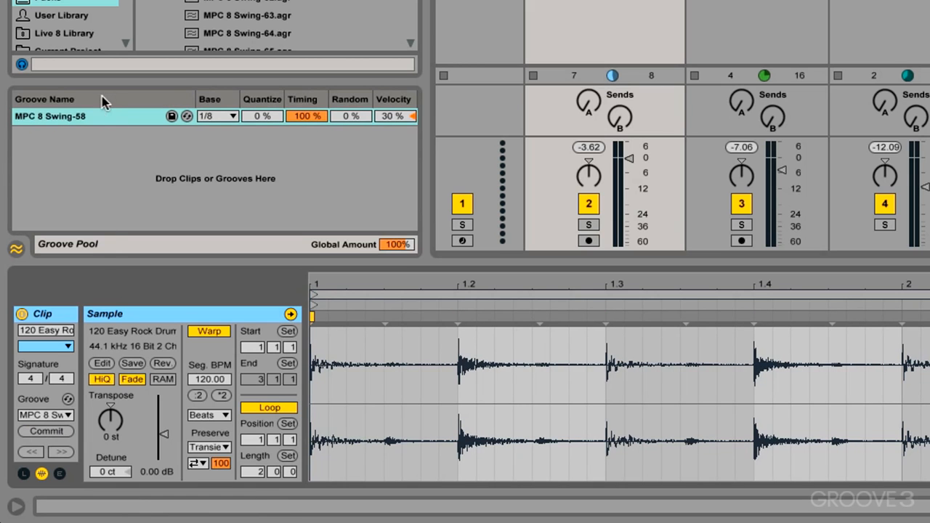
Place the MPC 8 Swing-58 groove as a clip in the MIDI track's first slot to inspect its notes, and delete that clip.
{"action": "left_click_drag", "start_coordinate": [92, 125], "coordinate": [329, 23]}
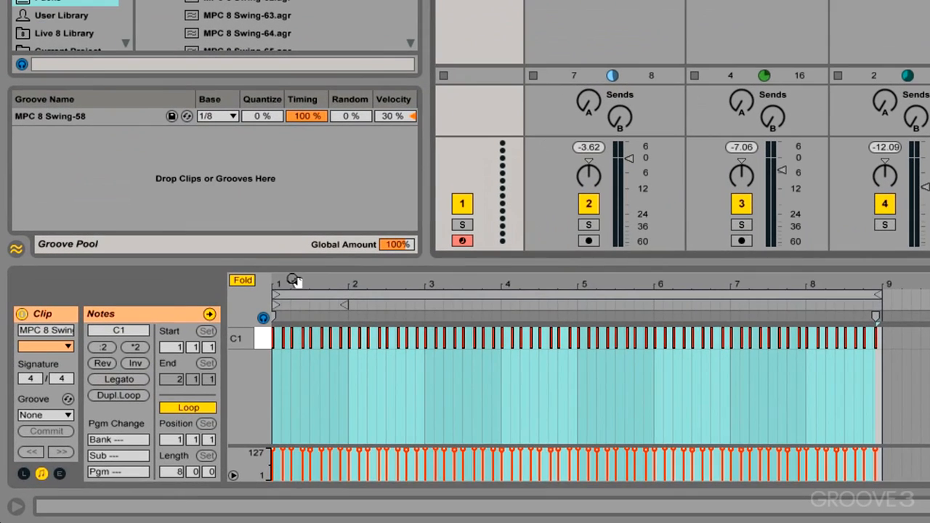
{"action": "left_click_drag", "start_coordinate": [202, 357], "coordinate": [201, 389]}
{"action": "left_click_drag", "start_coordinate": [401, 279], "coordinate": [401, 298]}
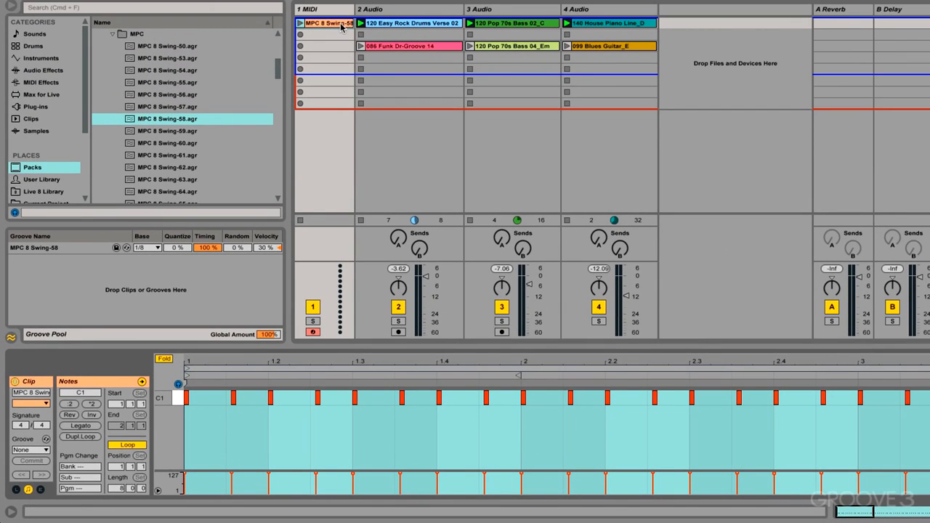
{"action": "left_click", "coordinate": [340, 26]}
{"action": "key", "text": "Delete"}
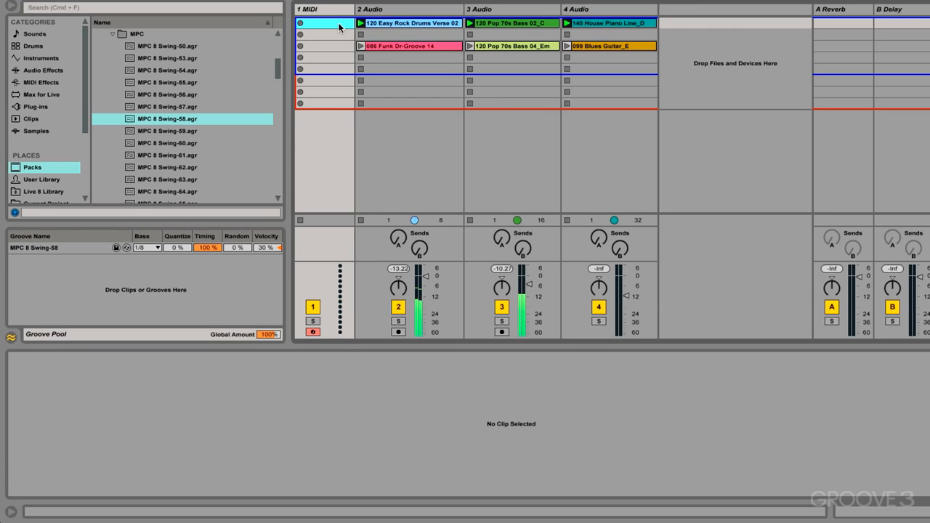
Hot-swap the pool's groove through MPC 8 Swing-62, 66 and 75 while the clips play, and finish on MPC 8 Swing-60.
{"action": "left_click", "coordinate": [126, 248]}
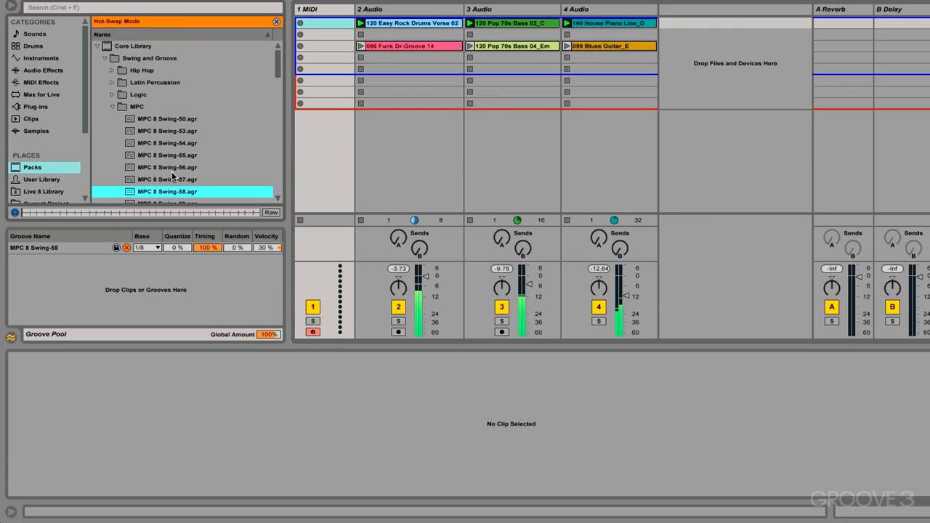
{"action": "scroll", "coordinate": [172, 172], "scroll_direction": "down", "scroll_amount": 4}
{"action": "double_click", "coordinate": [176, 118]}
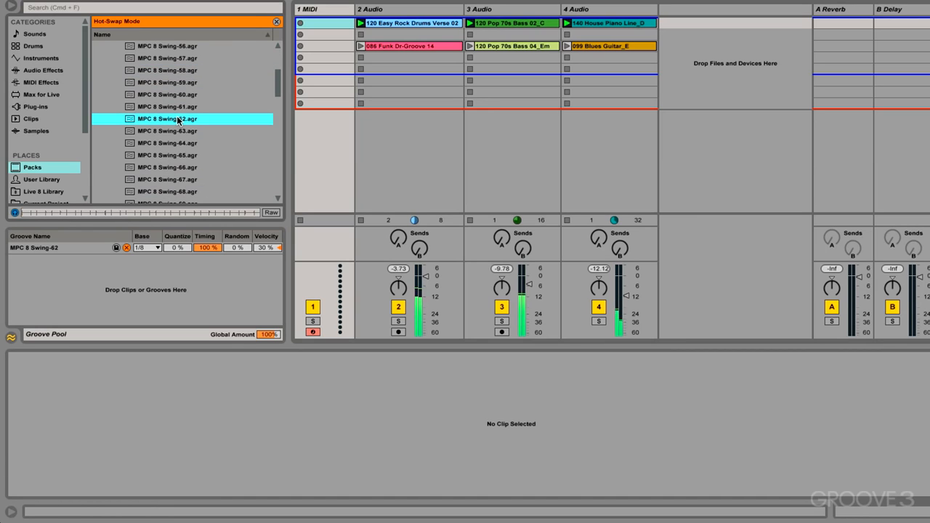
{"action": "scroll", "coordinate": [177, 117], "scroll_direction": "down", "scroll_amount": 1}
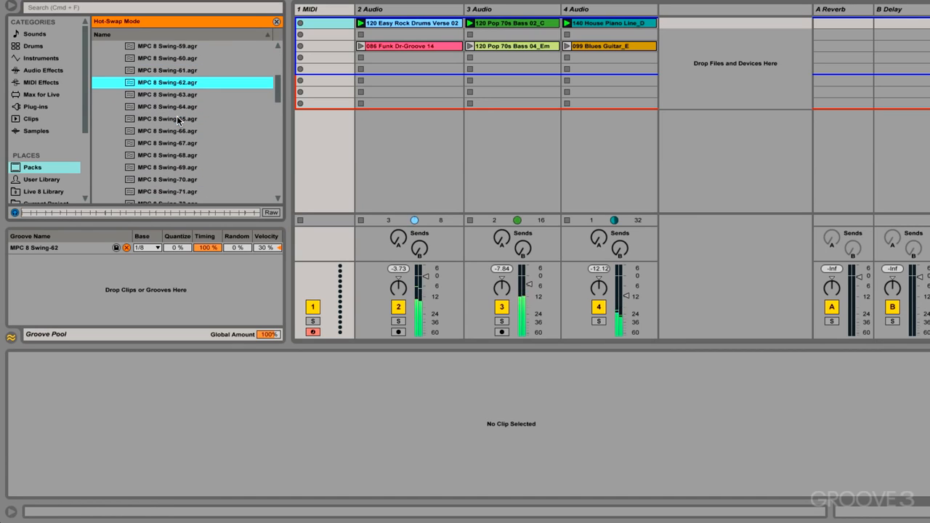
{"action": "scroll", "coordinate": [176, 117], "scroll_direction": "down", "scroll_amount": 1}
{"action": "left_click", "coordinate": [176, 119]}
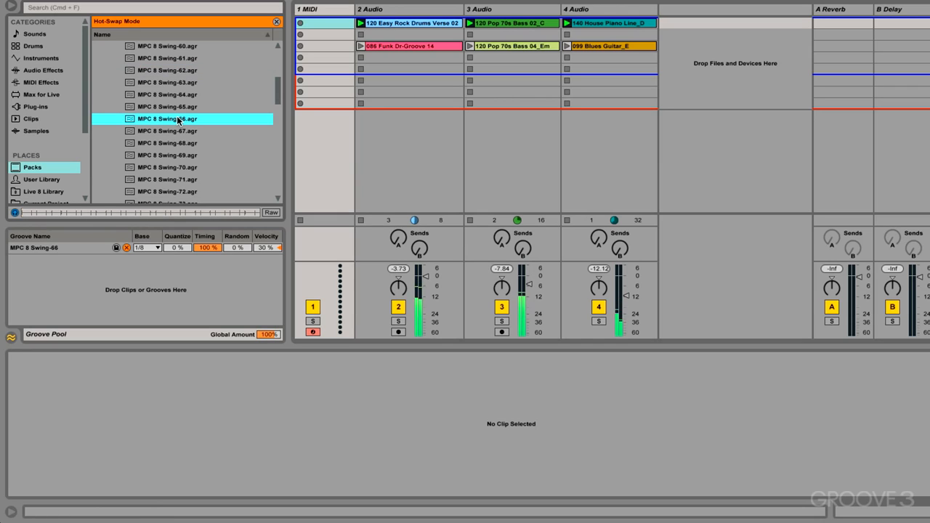
{"action": "scroll", "coordinate": [177, 119], "scroll_direction": "down", "scroll_amount": 3}
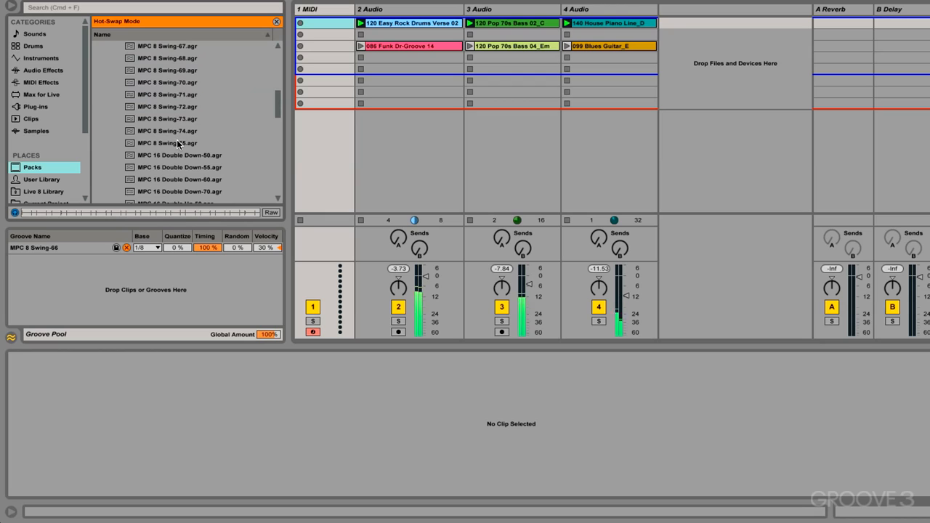
{"action": "left_click", "coordinate": [176, 142]}
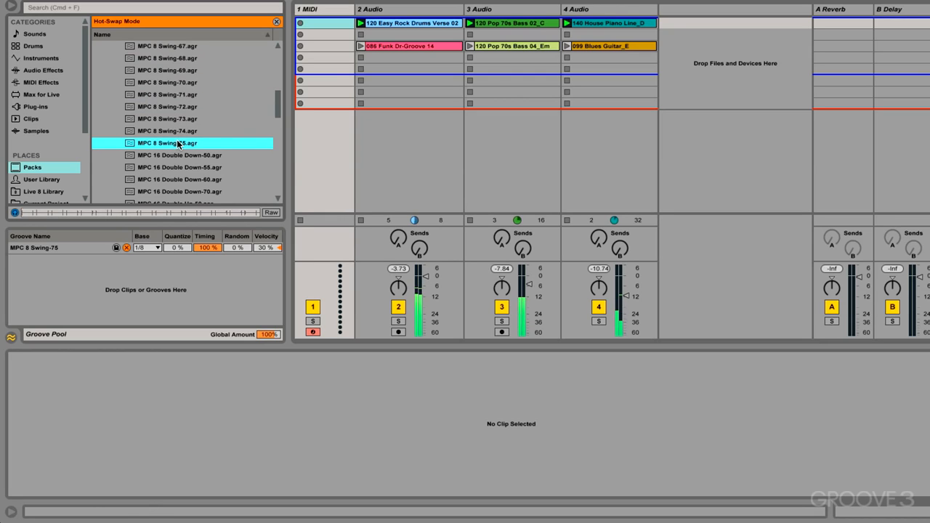
{"action": "scroll", "coordinate": [177, 141], "scroll_direction": "up", "scroll_amount": 9}
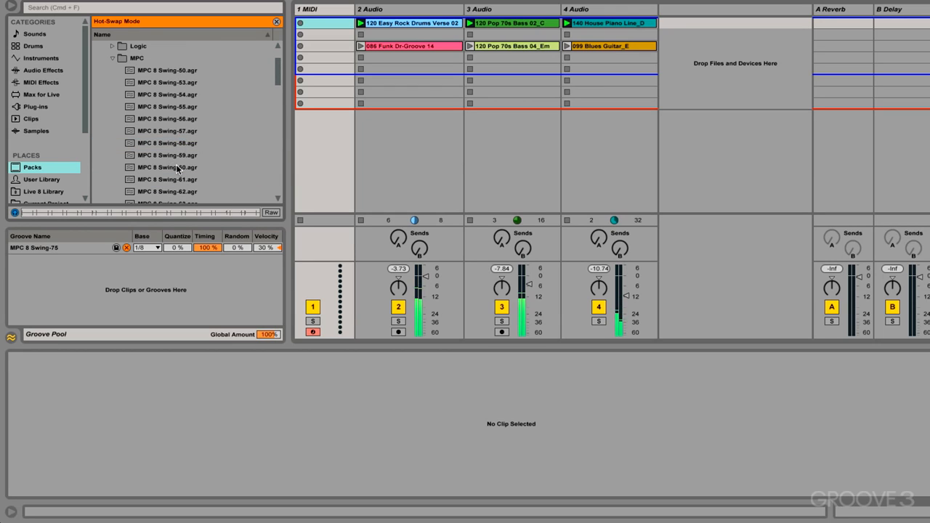
{"action": "left_click", "coordinate": [176, 165]}
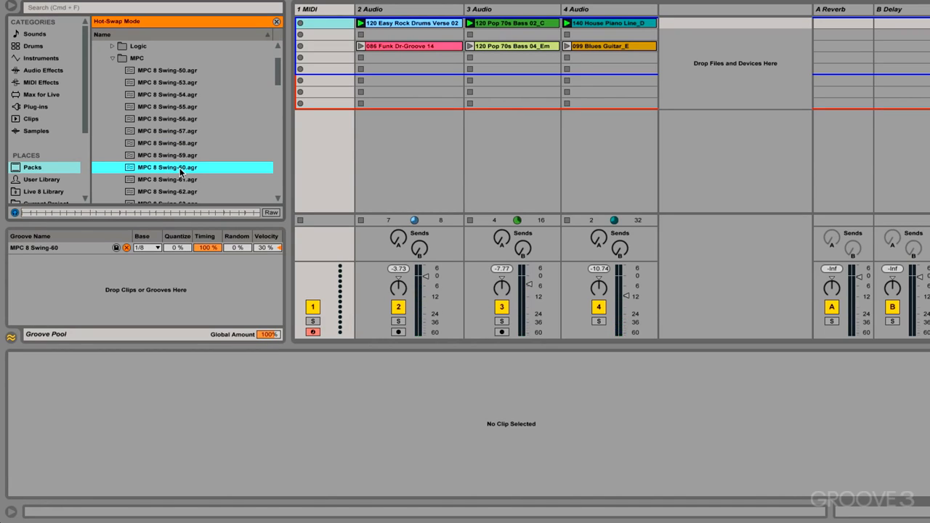
{"action": "left_click", "coordinate": [126, 248]}
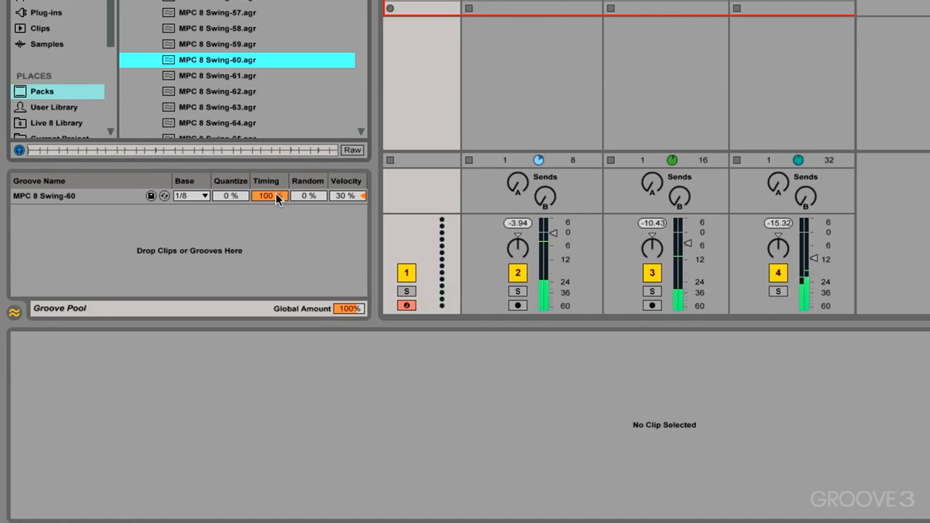
Lower the groove's timing amount to 5 % and restore it to 100 %.
{"action": "left_click_drag", "start_coordinate": [276, 193], "coordinate": [277, 269]}
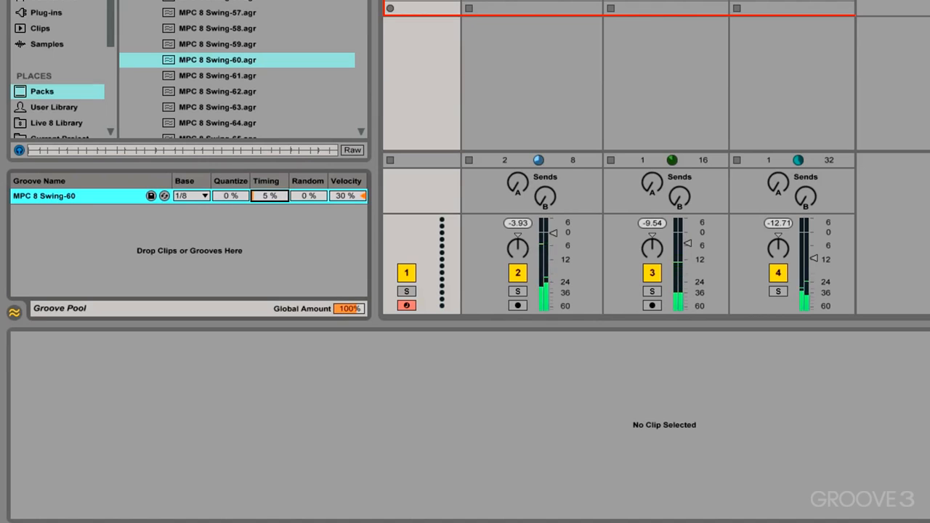
{"action": "left_click_drag", "start_coordinate": [276, 195], "coordinate": [276, 122]}
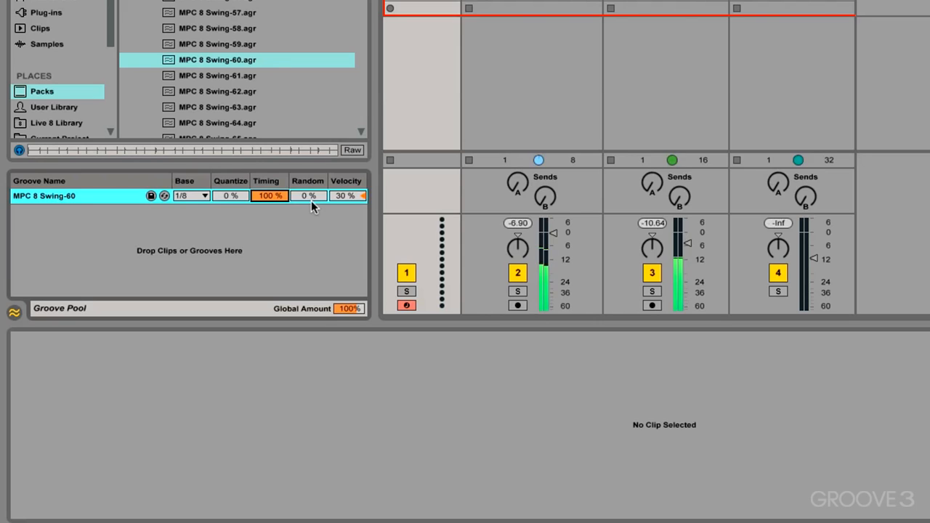
Raise the groove's random amount to 100 % and reduce it to 17 %.
{"action": "left_click_drag", "start_coordinate": [311, 201], "coordinate": [311, 93]}
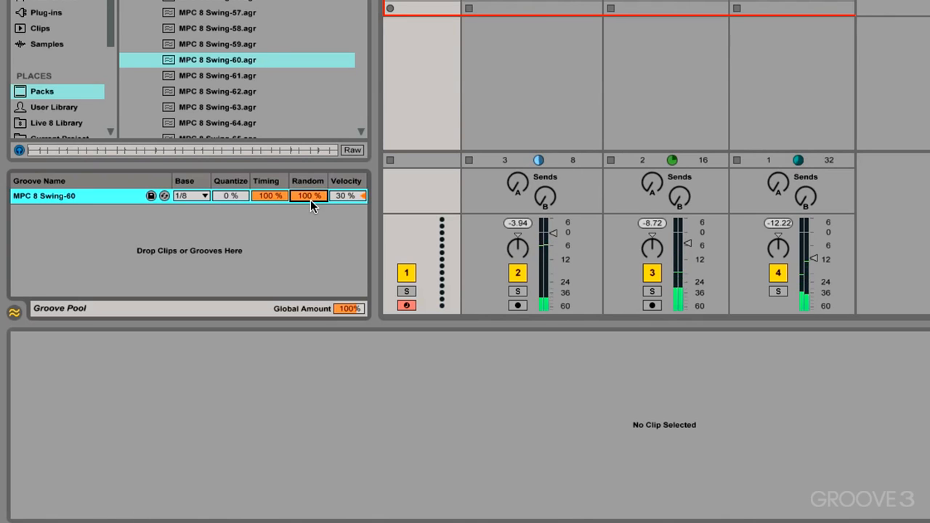
{"action": "left_click_drag", "start_coordinate": [311, 200], "coordinate": [311, 260]}
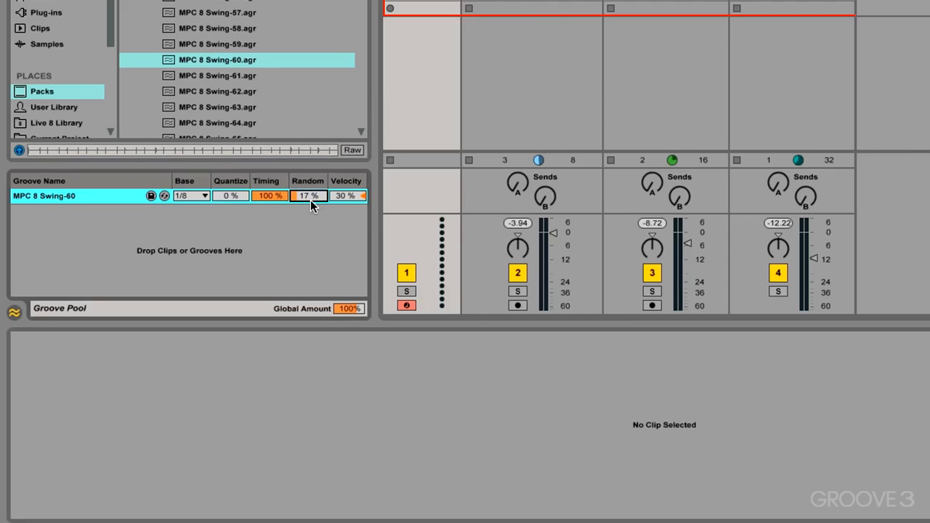
Try the MPC 8 Swing-60 groove's velocity amount at 100 % and return it to 30 %.
{"action": "left_click", "coordinate": [351, 198]}
{"action": "type", "text": "100"}
{"action": "key", "text": "Return"}
{"action": "left_click_drag", "start_coordinate": [351, 198], "coordinate": [351, 327]}
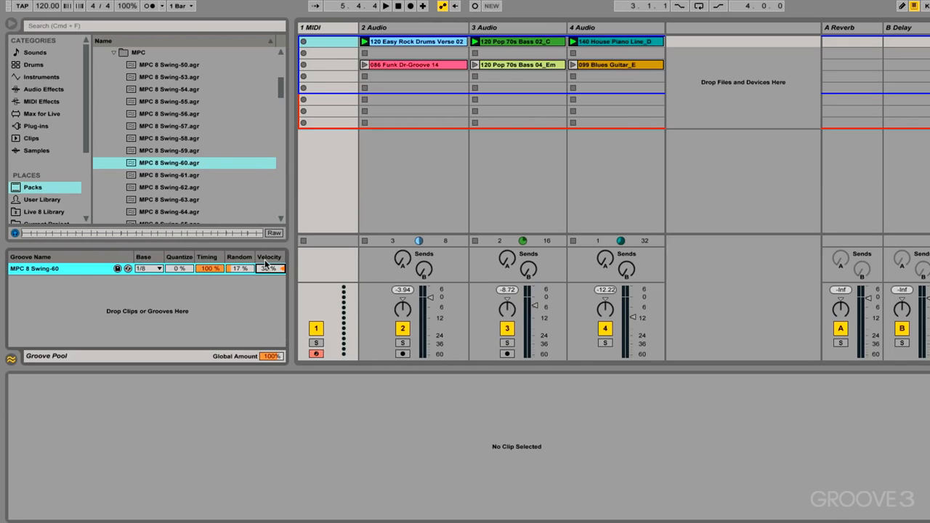
Lower the global groove amount to 0 %, restore it to 100 %, and stop playback.
{"action": "left_click_drag", "start_coordinate": [127, 6], "coordinate": [127, 73]}
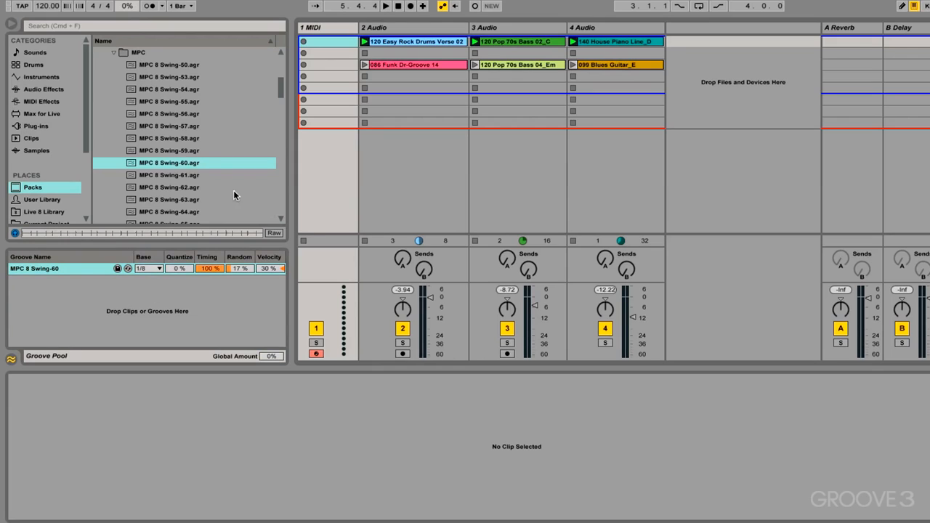
{"action": "left_click_drag", "start_coordinate": [130, 7], "coordinate": [129, 1]}
{"action": "left_click", "coordinate": [128, 7]}
{"action": "key", "text": "Delete"}
{"action": "key", "text": "space"}
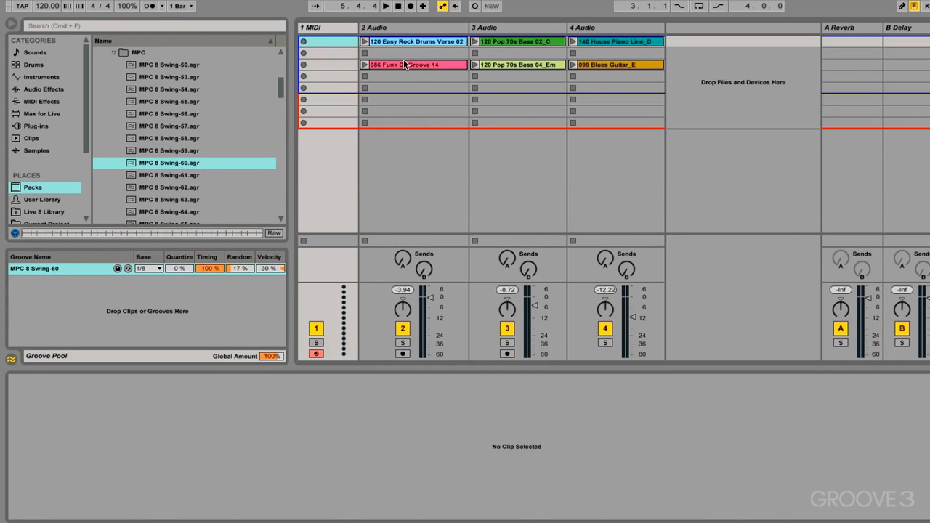
Play the 086 Funk Dr-Groove 14 clip, set the project tempo to 86 BPM, and stop playback.
{"action": "left_click", "coordinate": [364, 66]}
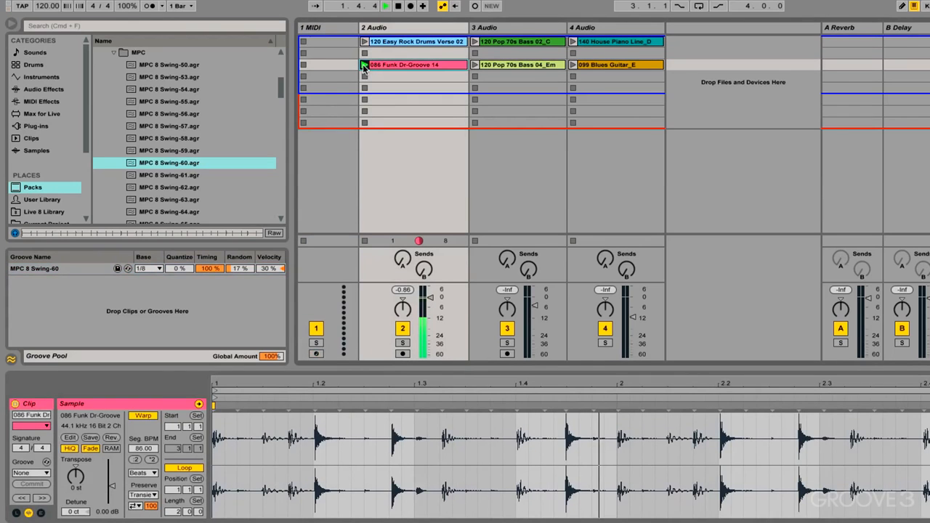
{"action": "left_click", "coordinate": [47, 8]}
{"action": "type", "text": "86"}
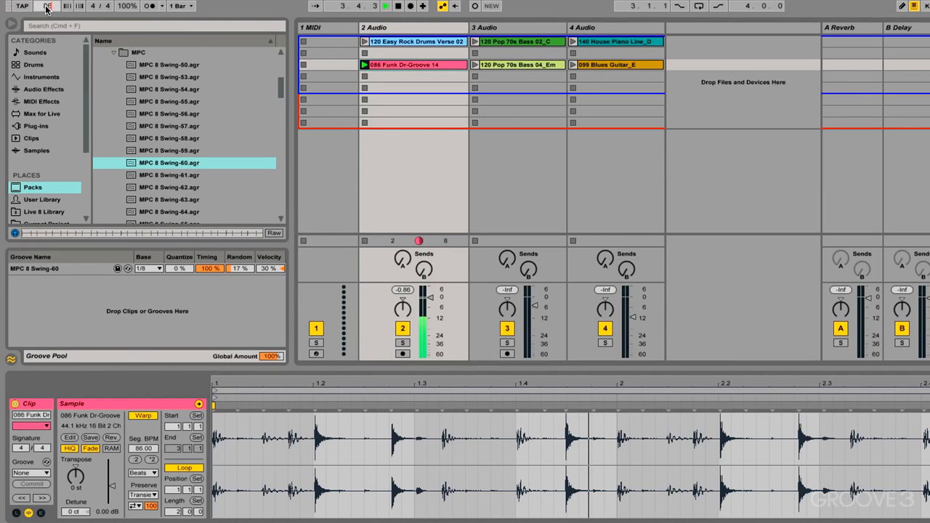
{"action": "key", "text": "Return"}
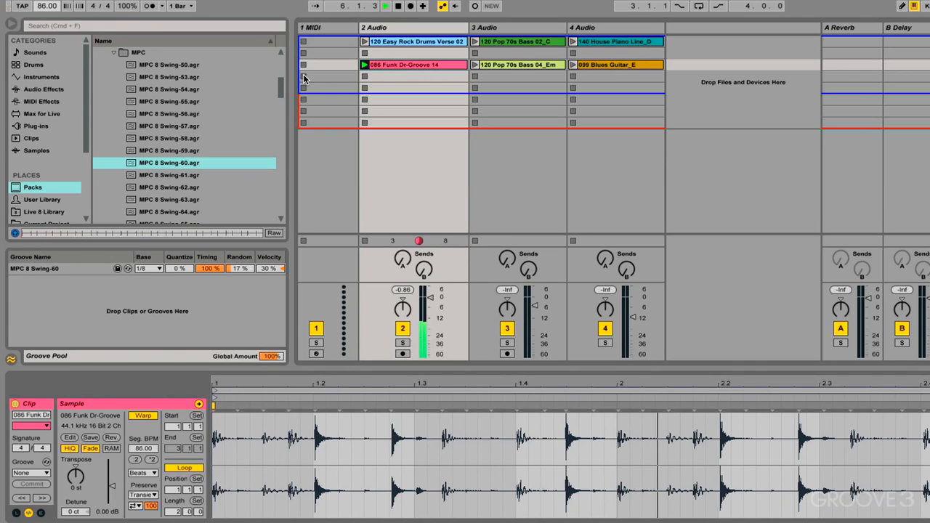
{"action": "key", "text": "space"}
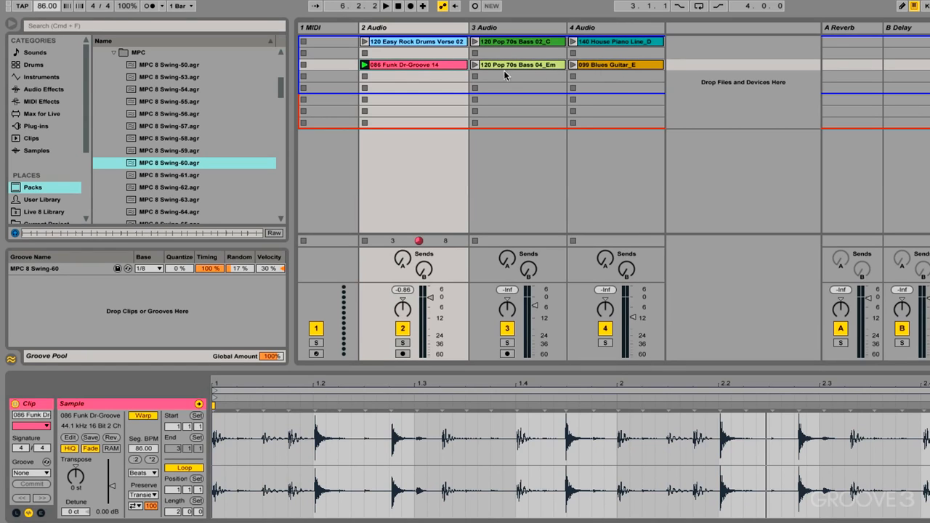
Extract the groove from the 086 Funk Dr-Groove 14 clip and place it as a clip in the MIDI track's third slot.
{"action": "right_click", "coordinate": [418, 68]}
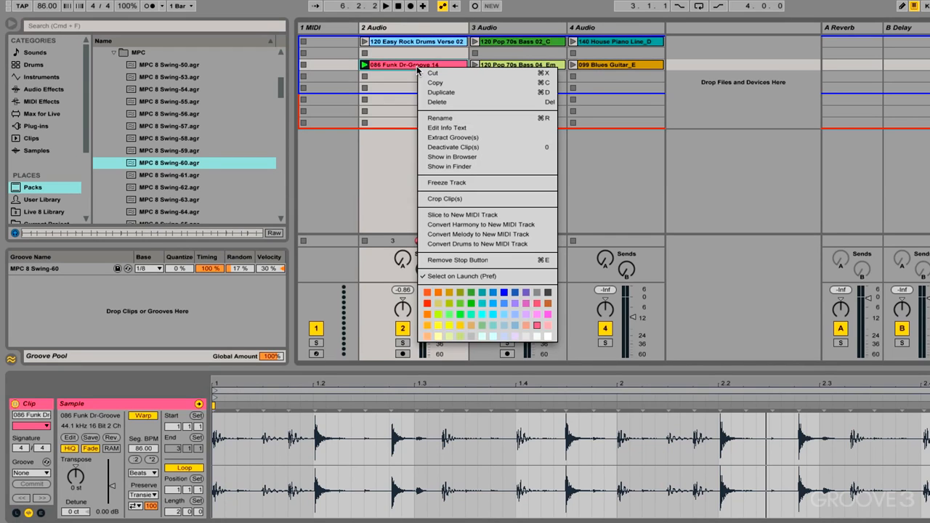
{"action": "left_click", "coordinate": [455, 138]}
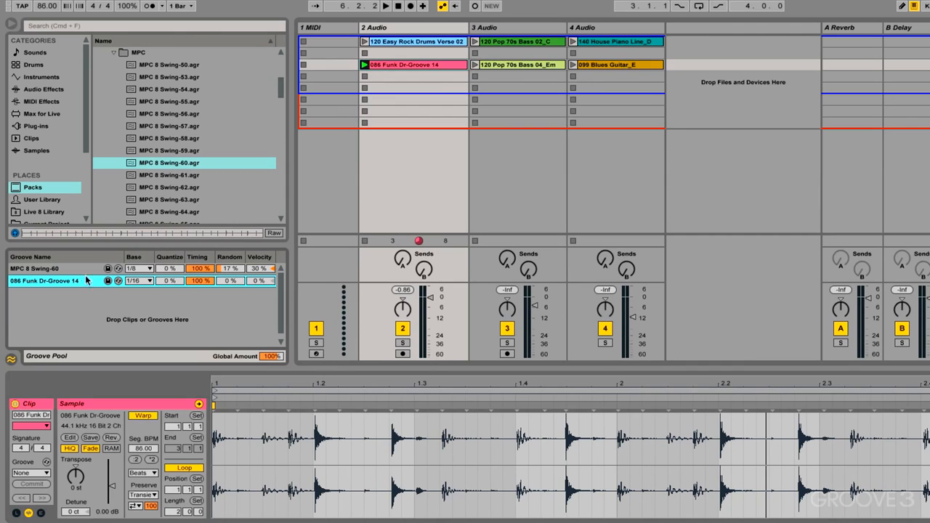
{"action": "left_click_drag", "start_coordinate": [57, 286], "coordinate": [325, 69]}
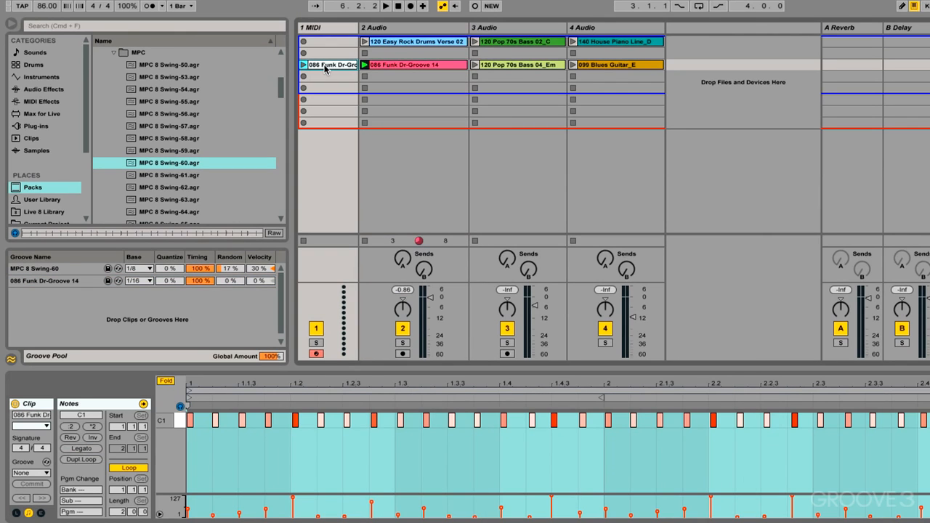
Nudge the extracted MIDI clip's notes near 1.2, 1.2.4 and 1.4.4 slightly earlier.
{"action": "left_click", "coordinate": [224, 383]}
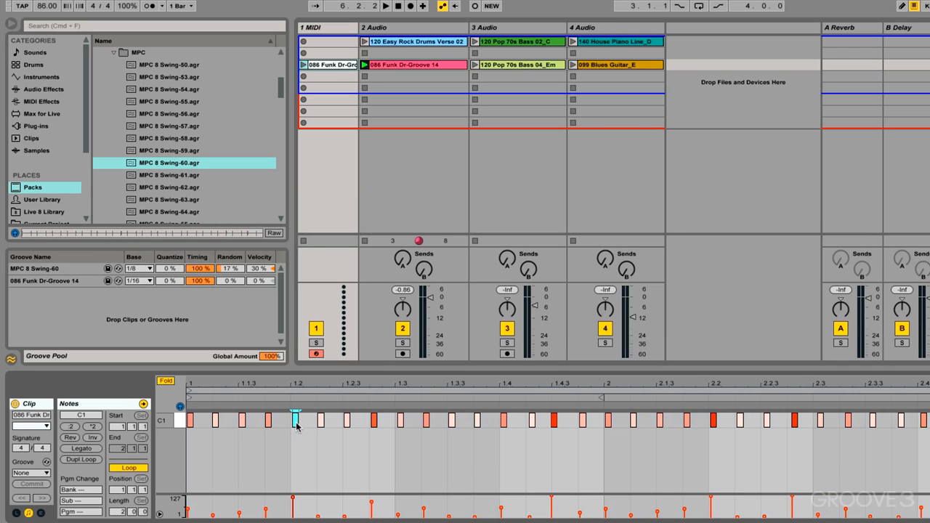
{"action": "left_click_drag", "start_coordinate": [296, 425], "coordinate": [294, 427]}
{"action": "left_click", "coordinate": [372, 422]}
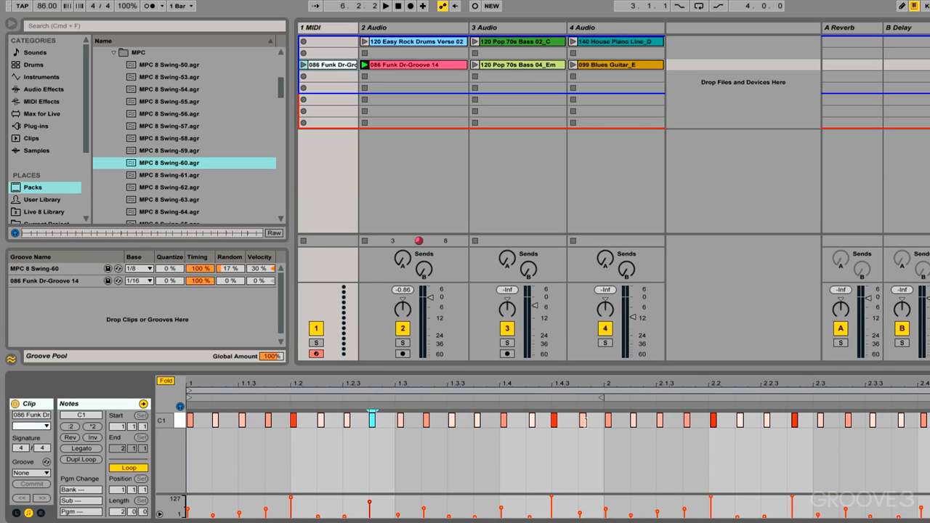
{"action": "left_click", "coordinate": [584, 421]}
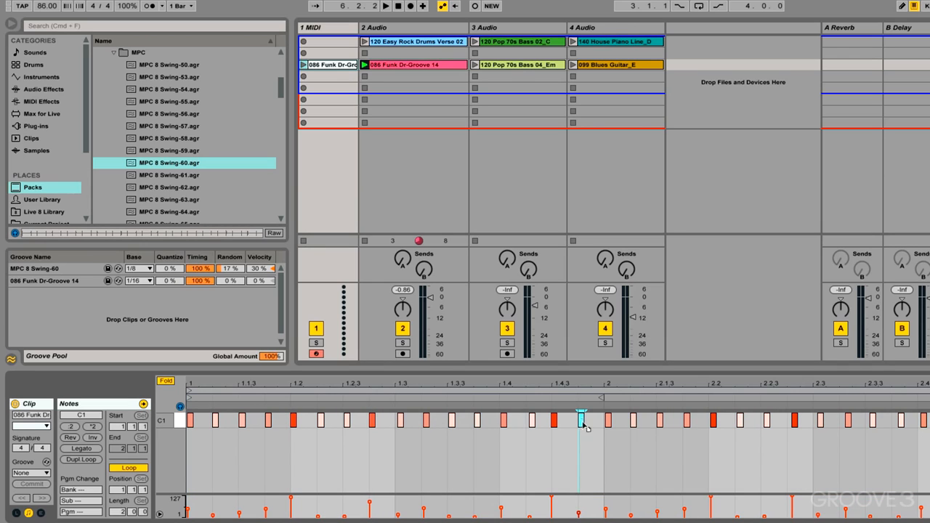
{"action": "right_click", "coordinate": [334, 70]}
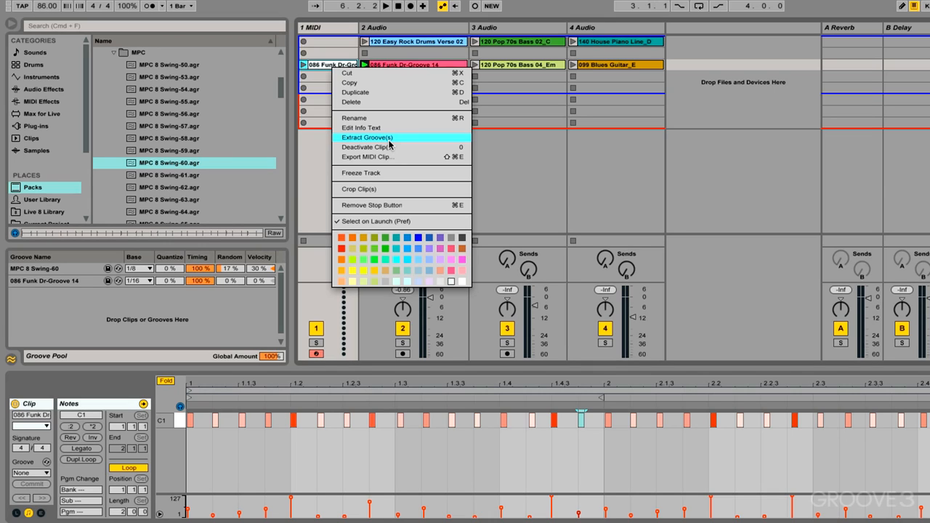
{"action": "left_click", "coordinate": [217, 296]}
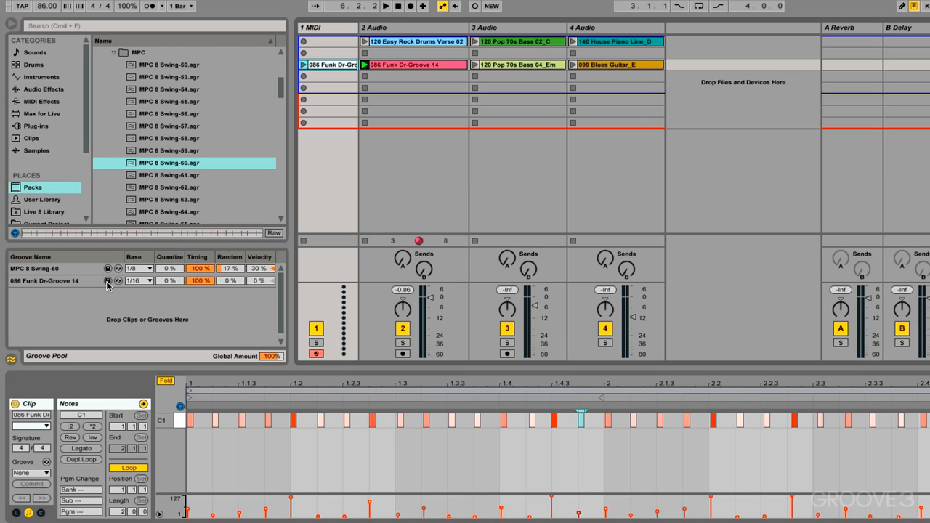
{"action": "left_click", "coordinate": [83, 282]}
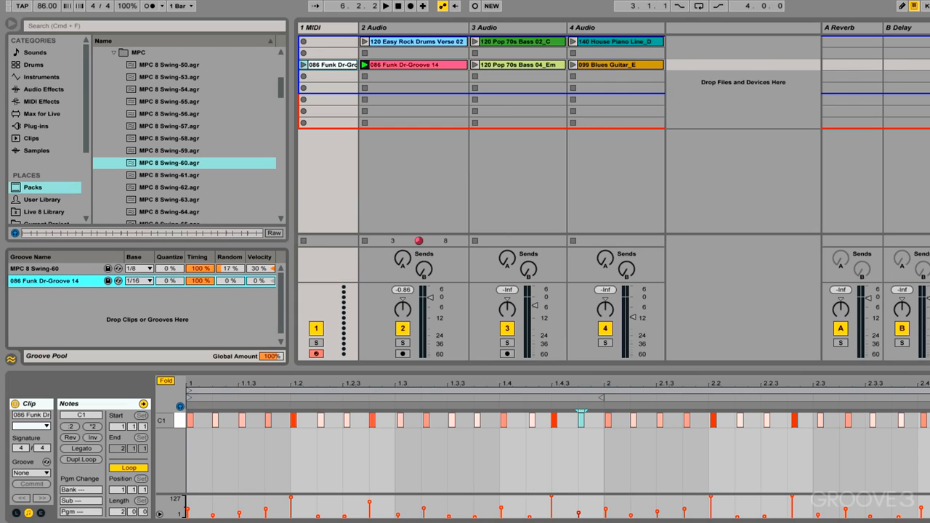
Play the third row of clips, compare them with the global groove amount at 0 %, and restore it to 100 %.
{"action": "key", "text": "space"}
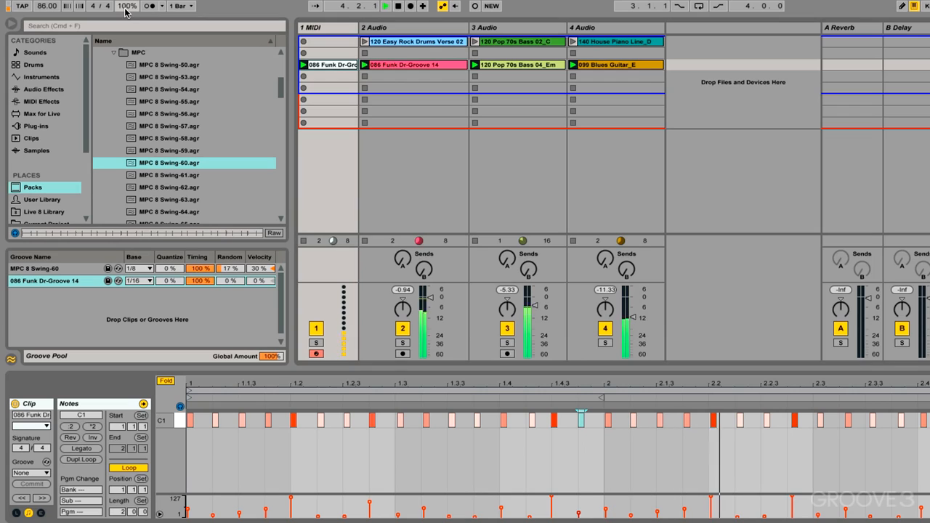
{"action": "left_click_drag", "start_coordinate": [125, 8], "coordinate": [125, 80]}
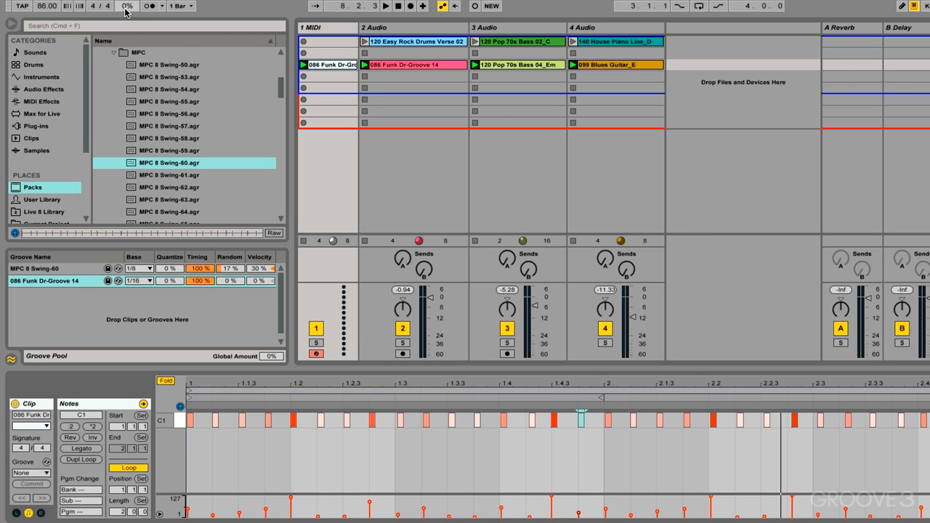
{"action": "key", "text": "space"}
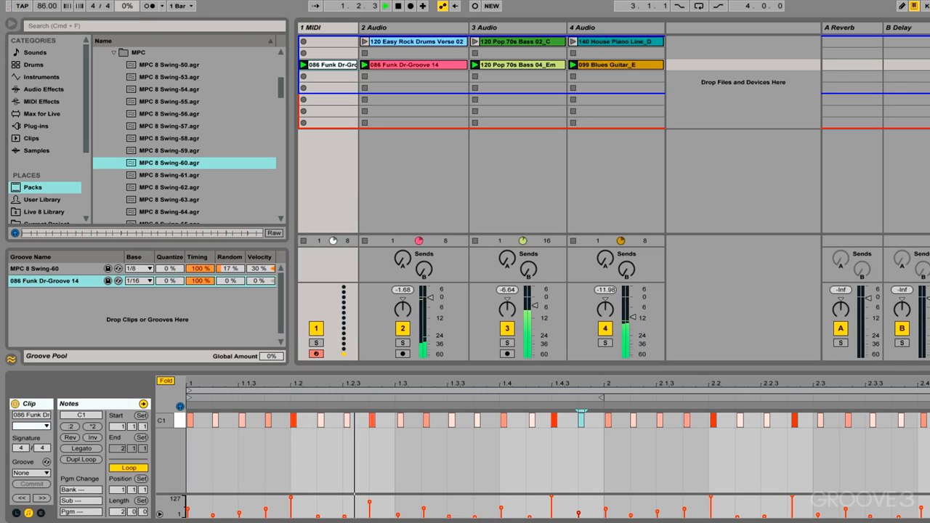
{"action": "left_click_drag", "start_coordinate": [125, 8], "coordinate": [125, 8]}
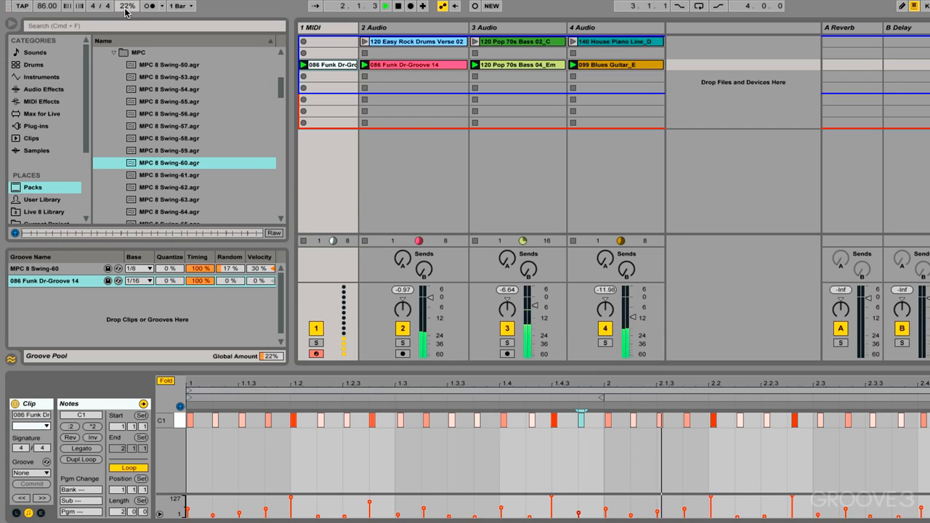
{"action": "type", "text": "100"}
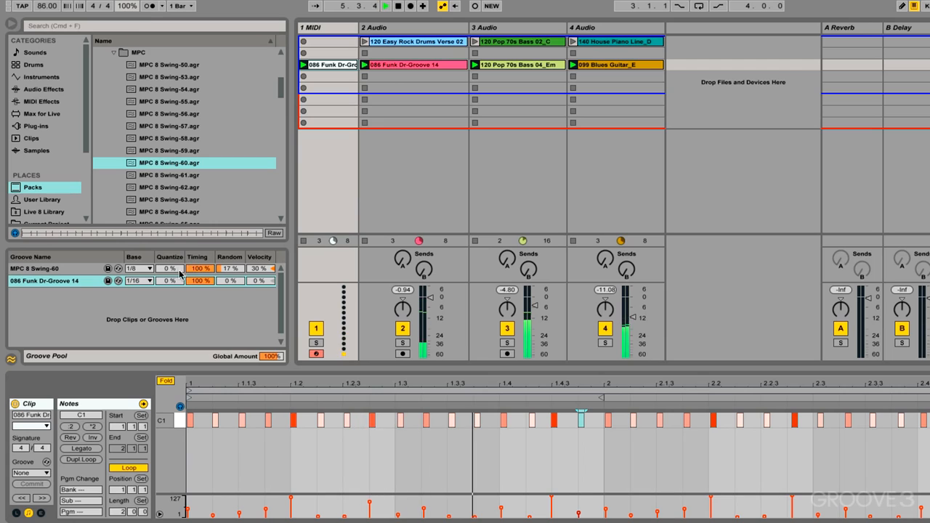
Set the 086 Funk Dr-Groove 14 groove's quantize to 66 %, try its velocity at 38 %, and settle on 6 %.
{"action": "mouse_move", "coordinate": [169, 280]}
{"action": "left_mouse_down"}
{"action": "mouse_move", "coordinate": [169, 242]}
{"action": "mouse_move", "coordinate": [172, 282]}
{"action": "left_mouse_up"}
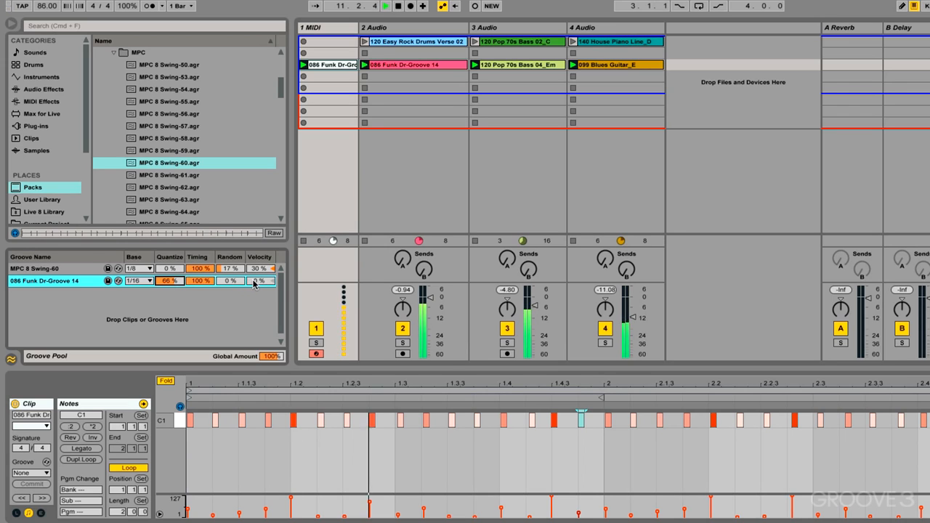
{"action": "left_click_drag", "start_coordinate": [260, 280], "coordinate": [260, 235]}
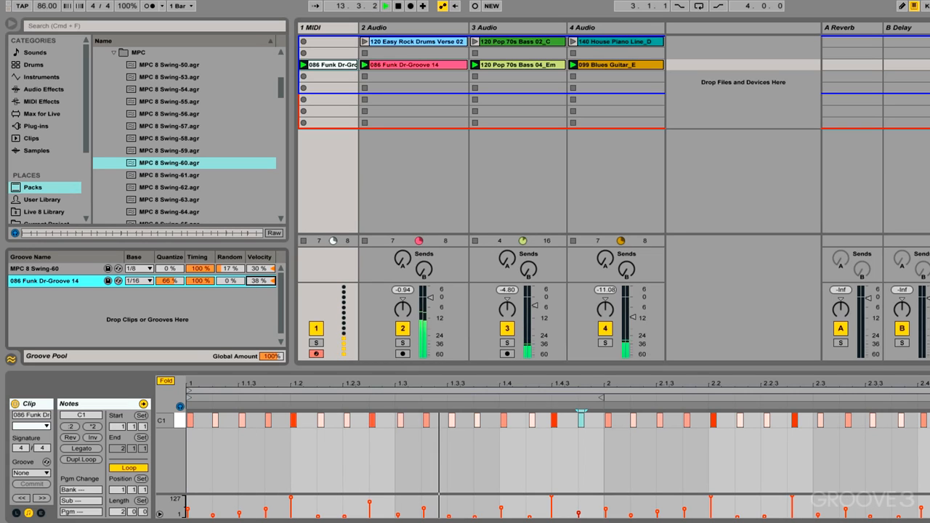
{"action": "left_click_drag", "start_coordinate": [260, 235], "coordinate": [259, 259]}
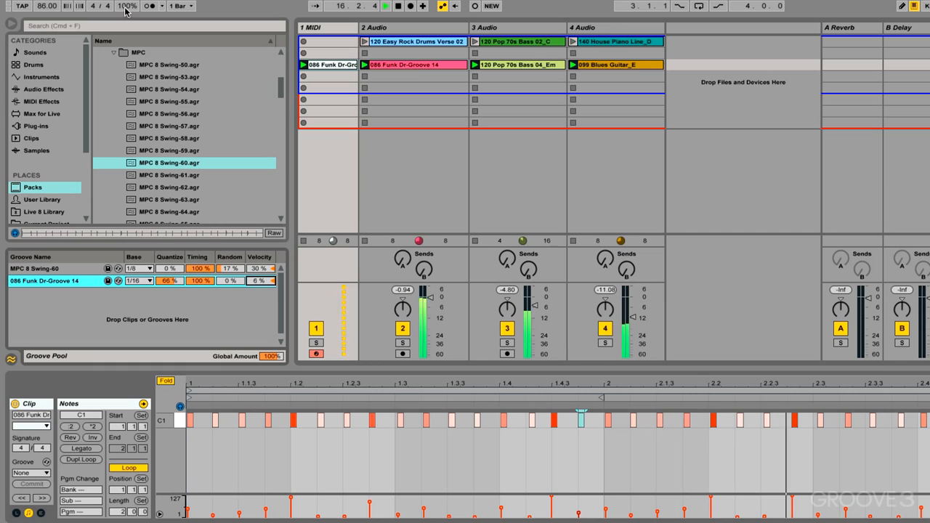
Raise the global groove amount to 130 % and restart playback of the clips.
{"action": "left_click_drag", "start_coordinate": [126, 10], "coordinate": [126, 0]}
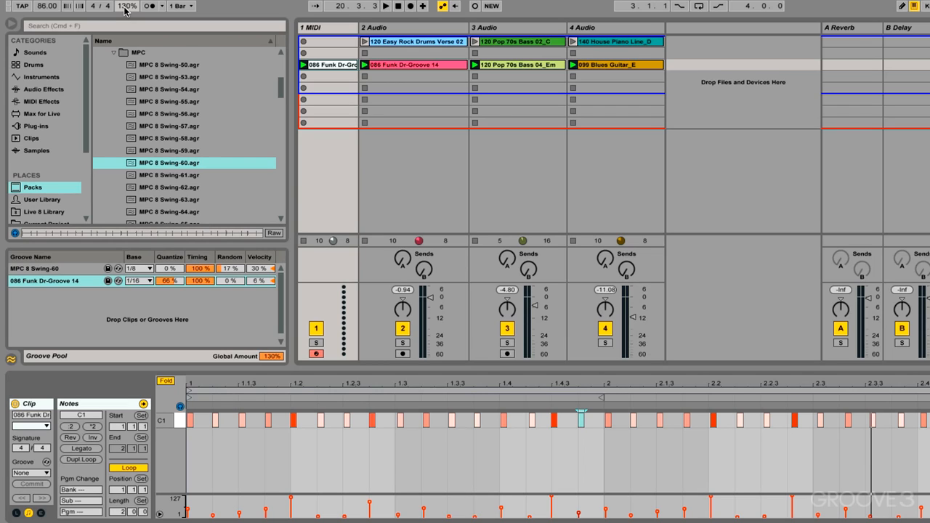
{"action": "key", "text": "space"}
{"action": "key", "text": "space"}
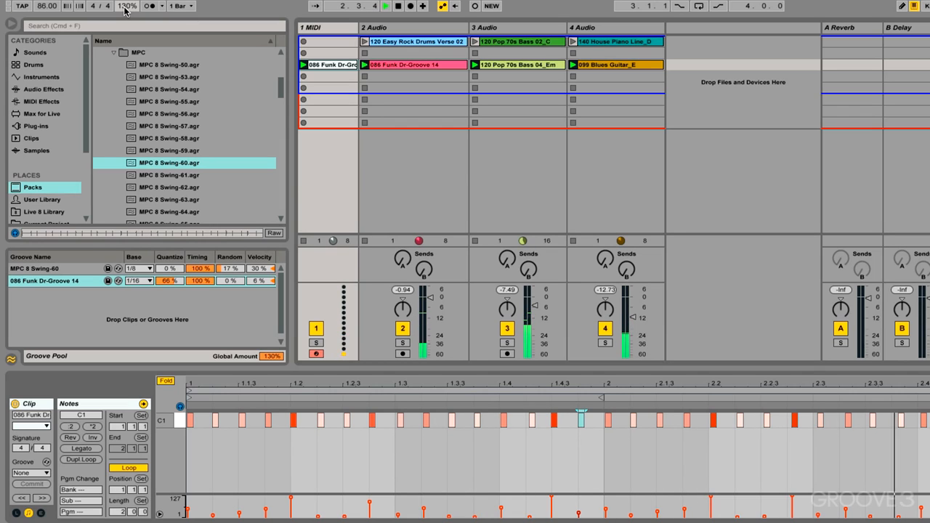
Drop the global groove amount to 0 % during playback and bring it back to 130 %.
{"action": "left_click_drag", "start_coordinate": [125, 9], "coordinate": [125, 101]}
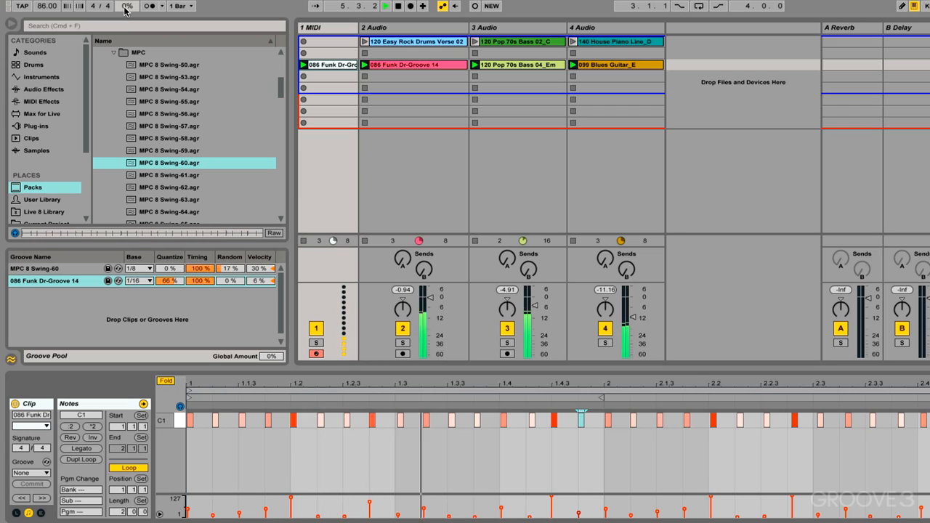
{"action": "left_click", "coordinate": [125, 6]}
{"action": "type", "text": "130"}
{"action": "key", "text": "Return"}
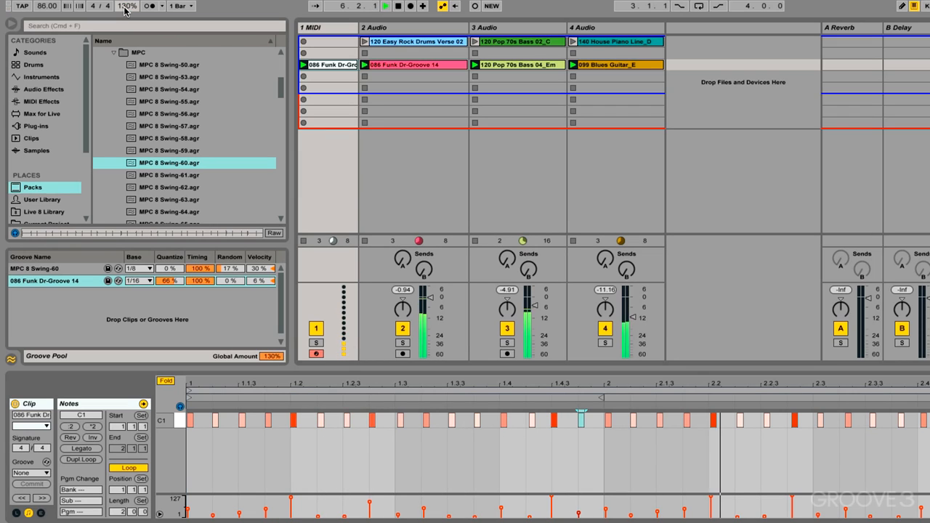